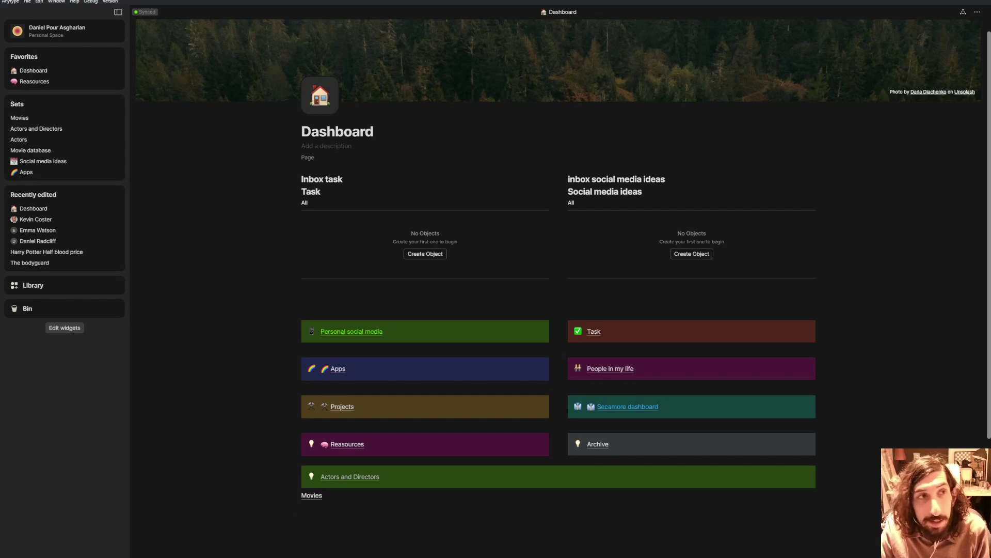
# Switch to the Youtube test space and place the cursor on a new line below Reasources
pyautogui.click(564, 526)
pyautogui.click(535, 519)
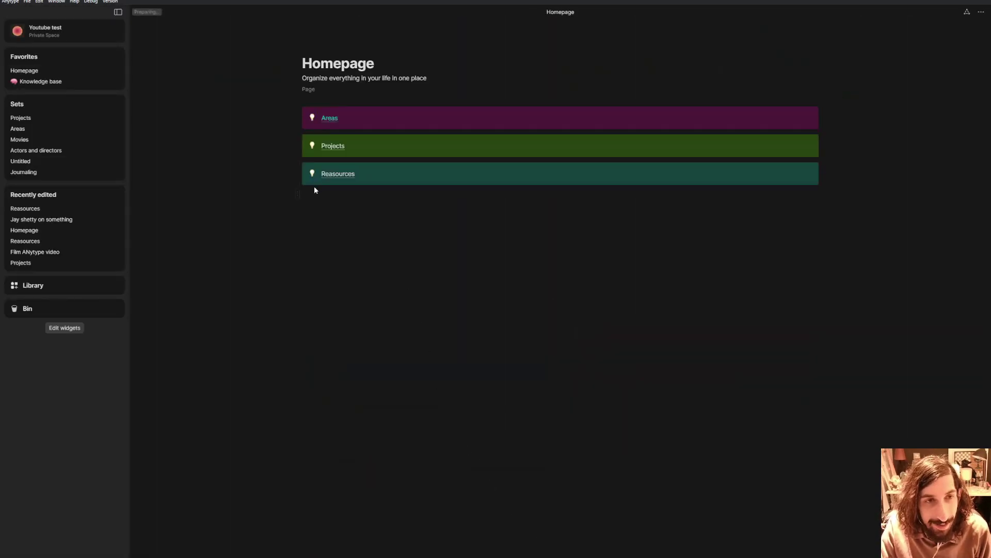
pyautogui.click(317, 199)
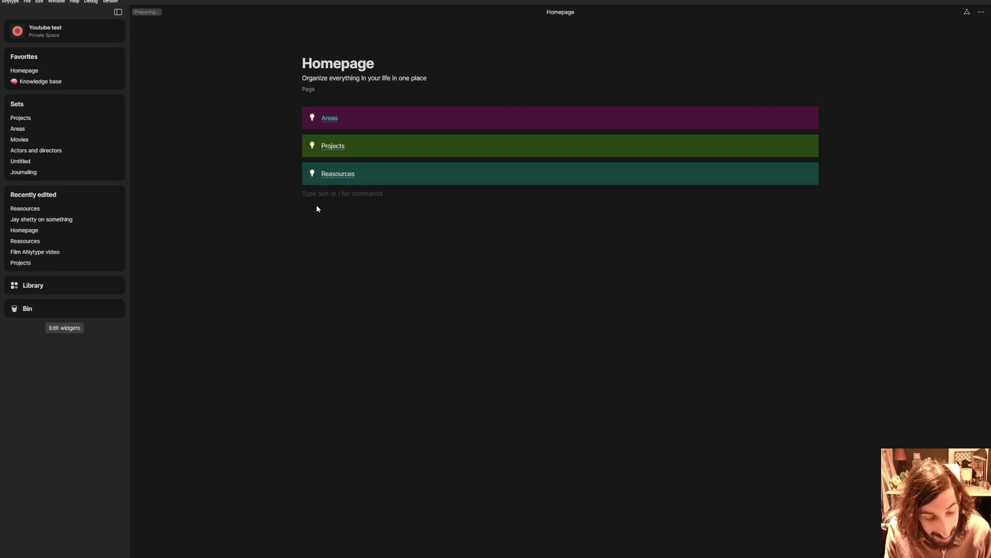
# Insert a set block with /set and make it collect the Task object type
pyautogui.write('/ta')
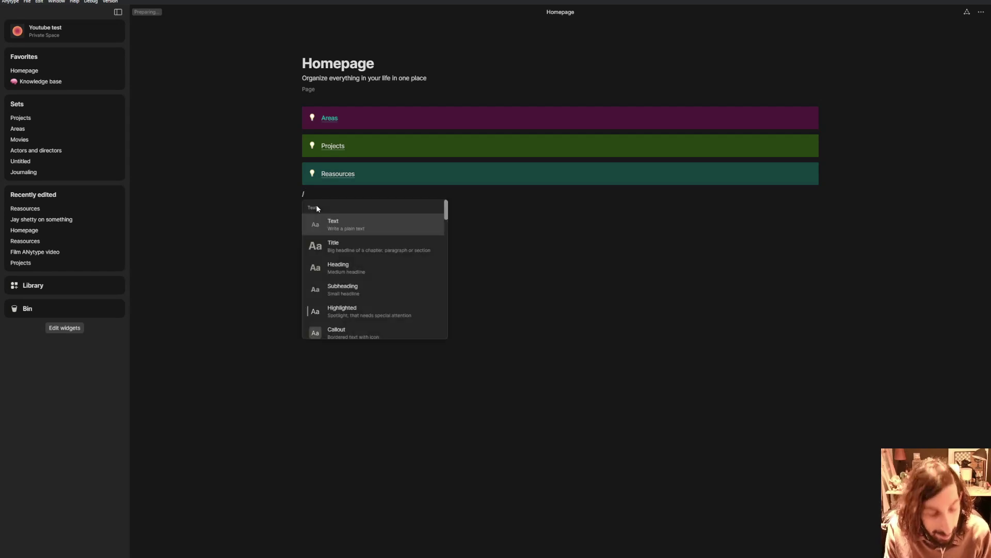
pyautogui.press('BackSpace')
pyautogui.press('BackSpace')
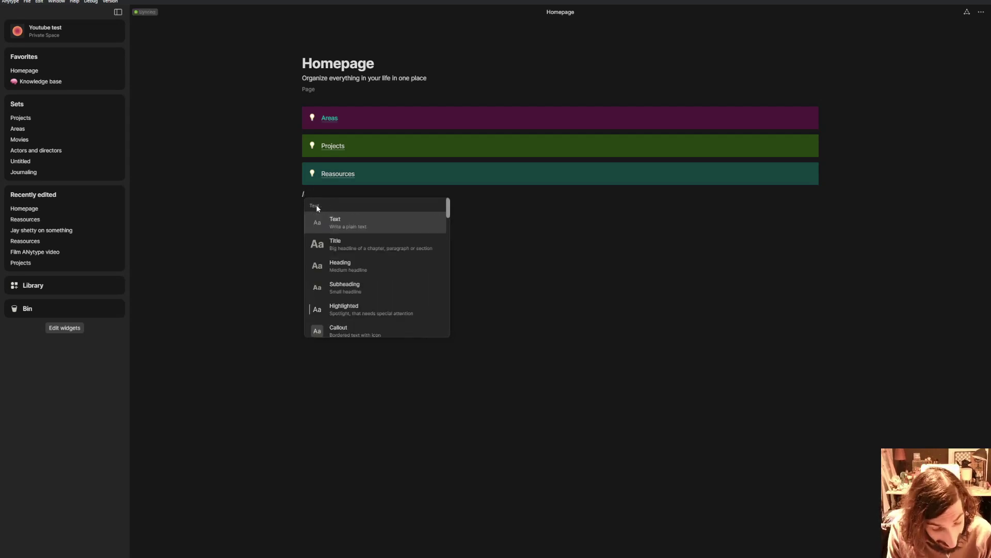
pyautogui.write('set')
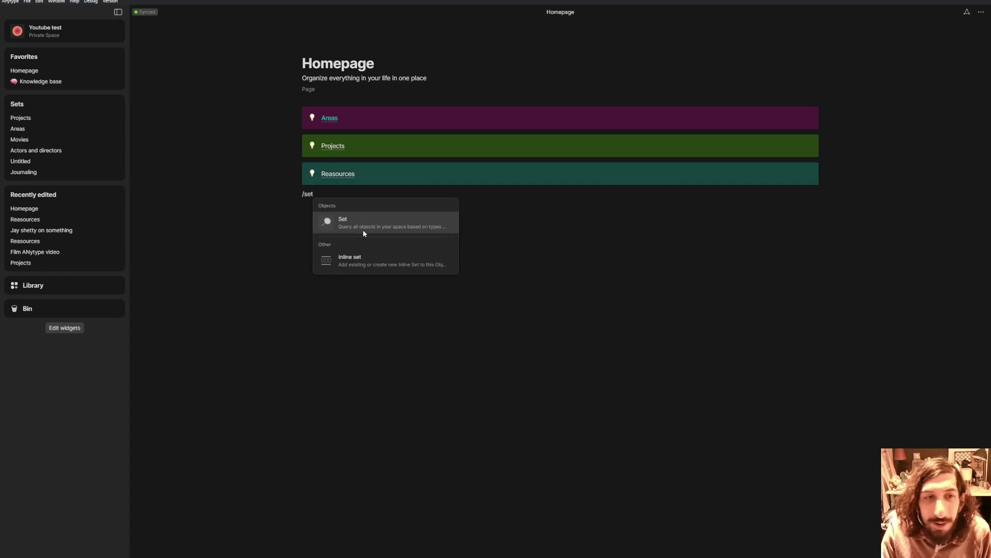
pyautogui.click(365, 226)
pyautogui.moveTo(387, 114)
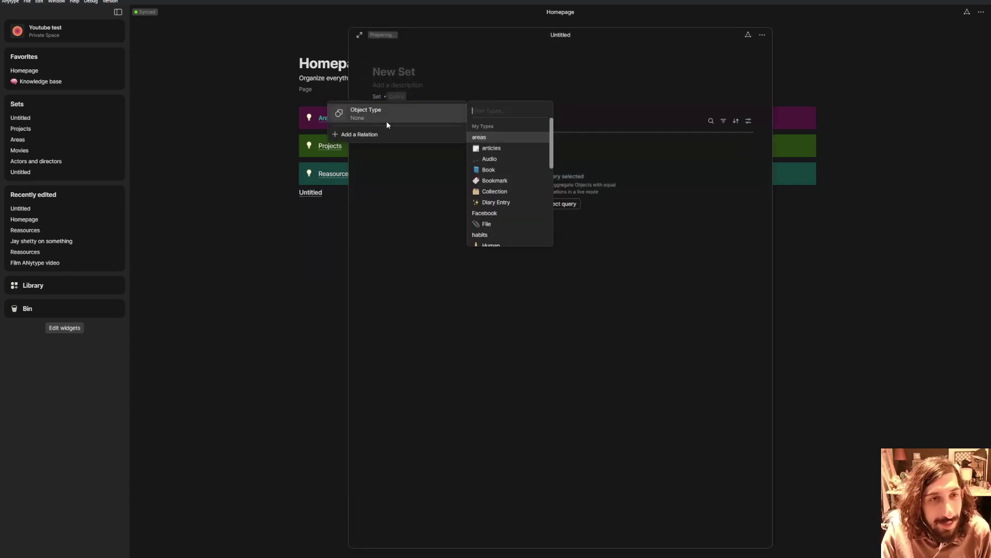
pyautogui.write('task')
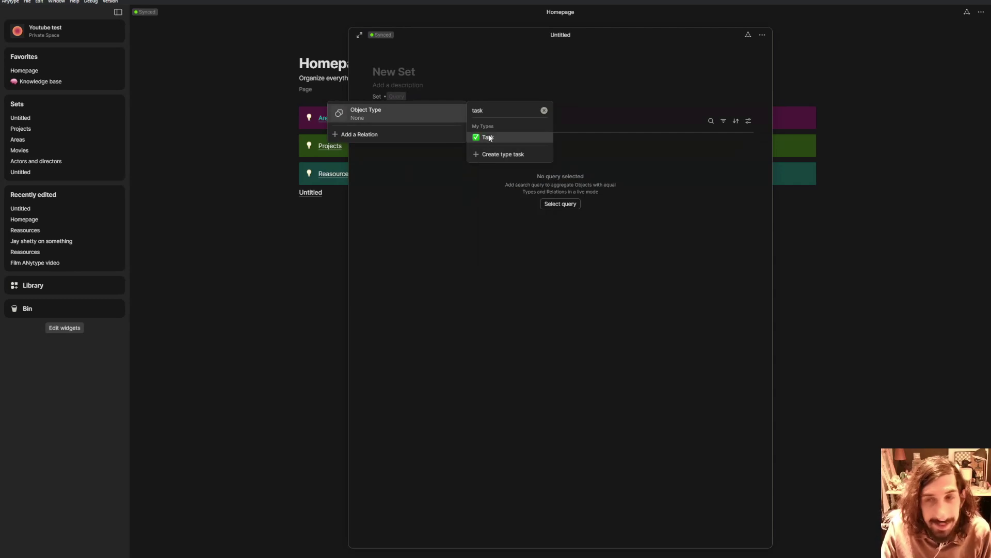
pyautogui.click(488, 135)
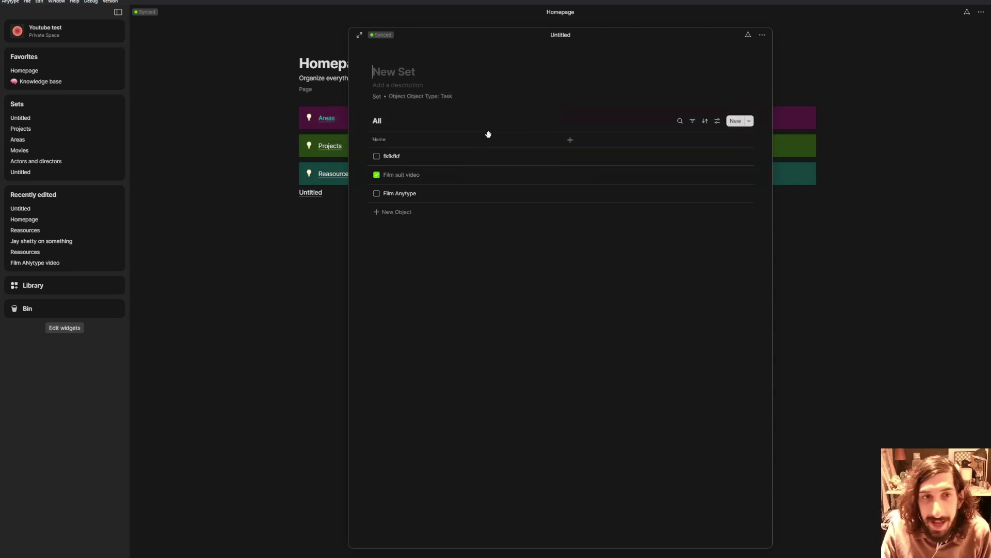
# Expand the set to a full page and add the Due date relation as a column
pyautogui.click(360, 34)
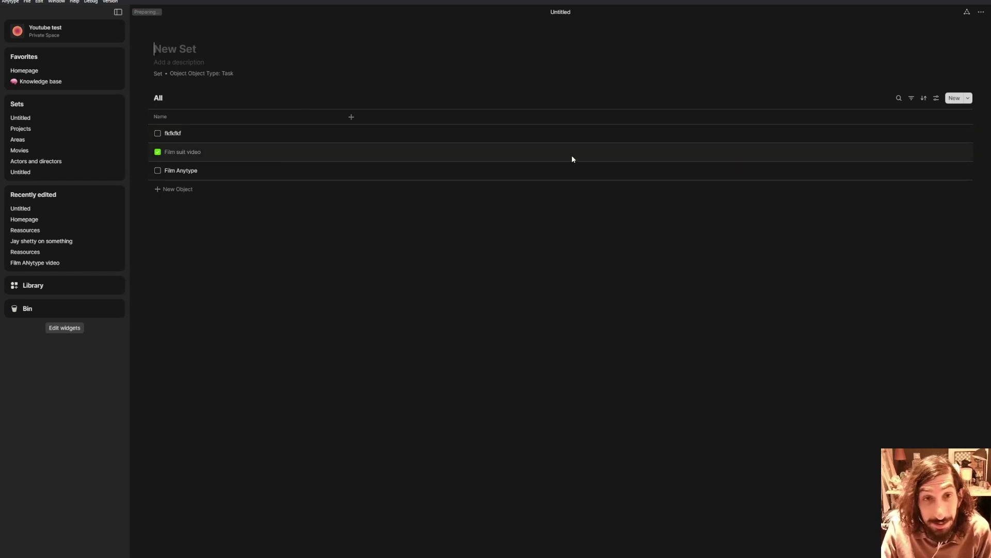
pyautogui.click(351, 115)
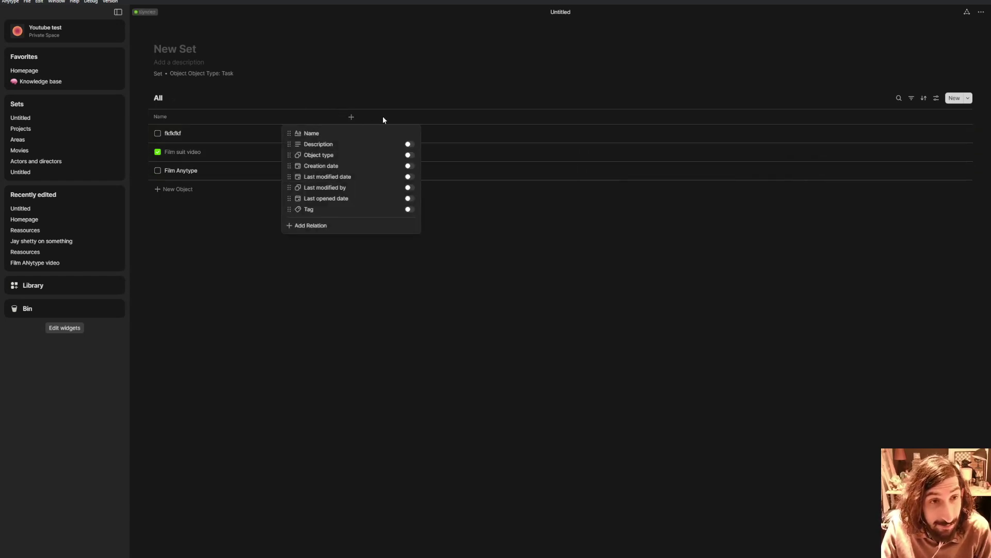
pyautogui.click(318, 225)
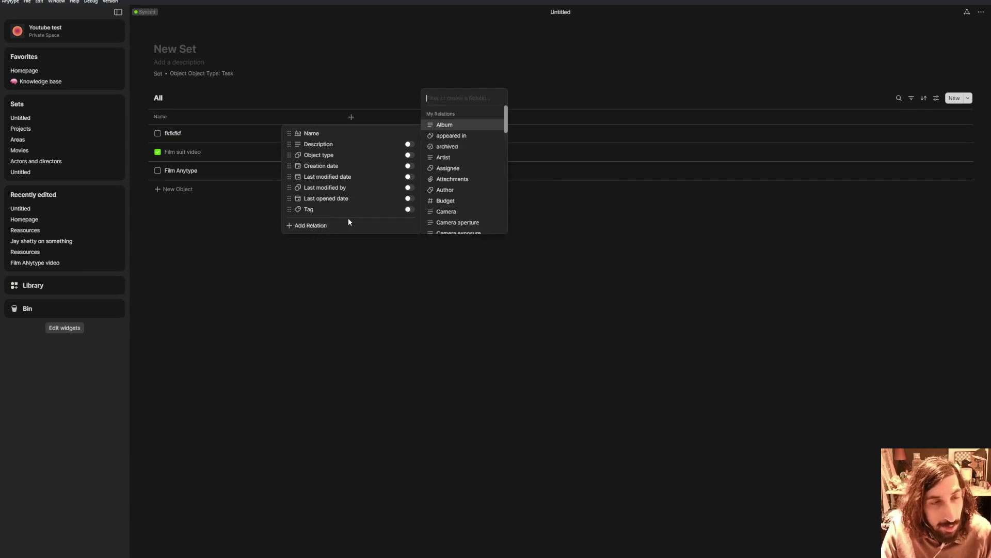
pyautogui.write('due')
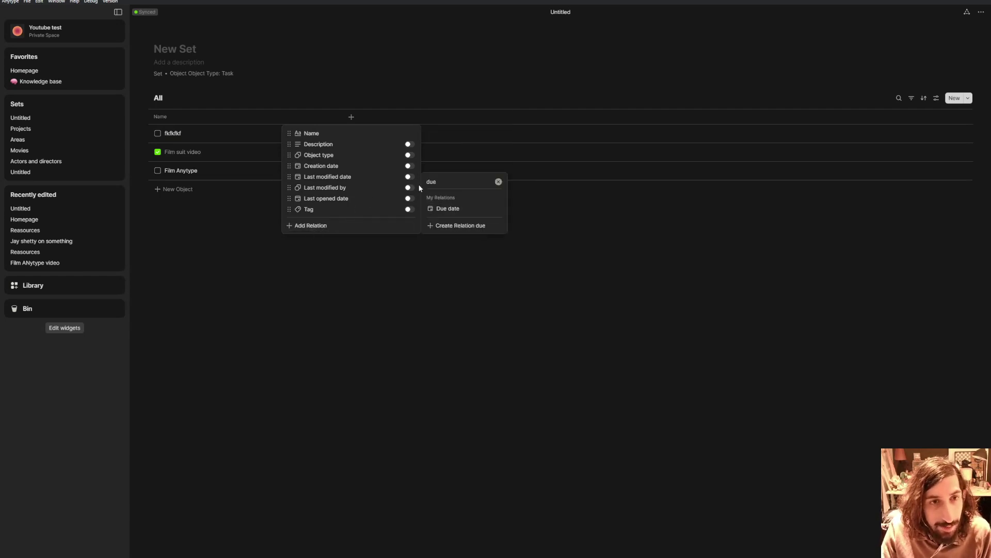
pyautogui.click(465, 207)
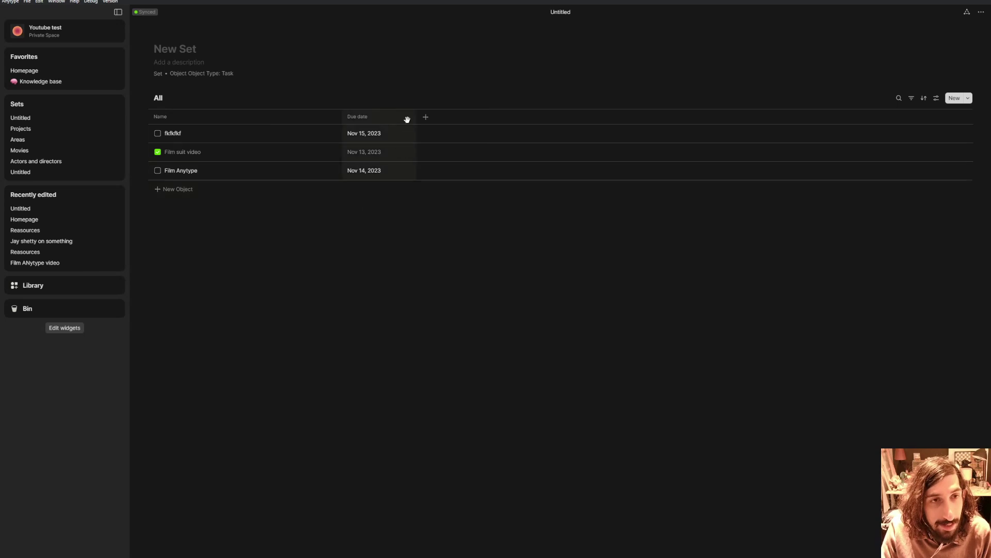
# Pick December 28 in fkfkfk's Due date picker and December 24 in Film Anytype's
pyautogui.click(372, 133)
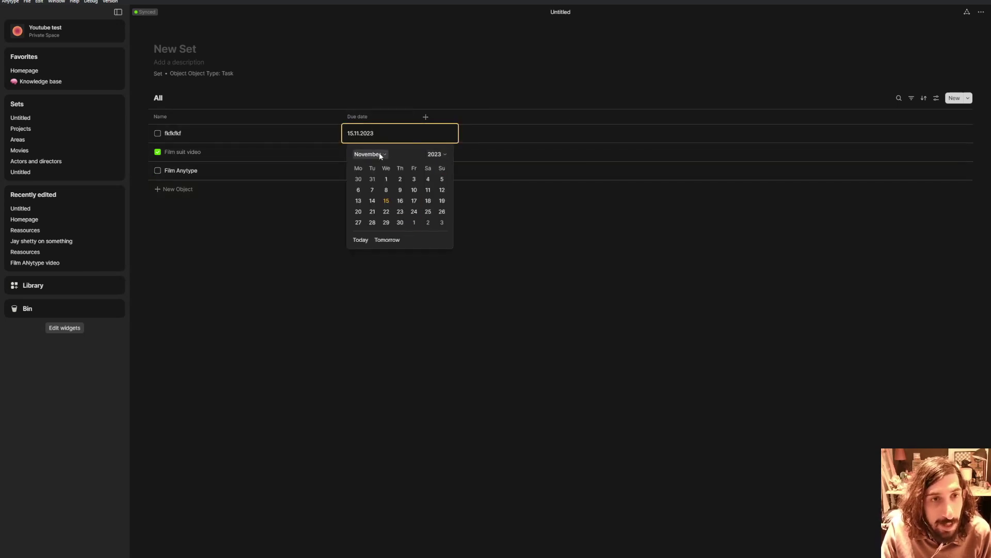
pyautogui.click(379, 153)
pyautogui.click(375, 288)
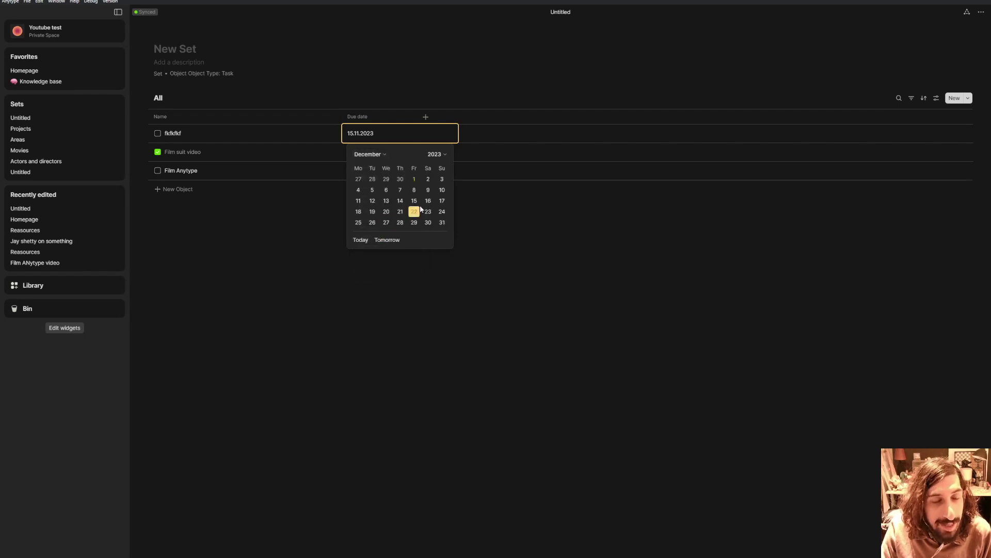
pyautogui.click(399, 223)
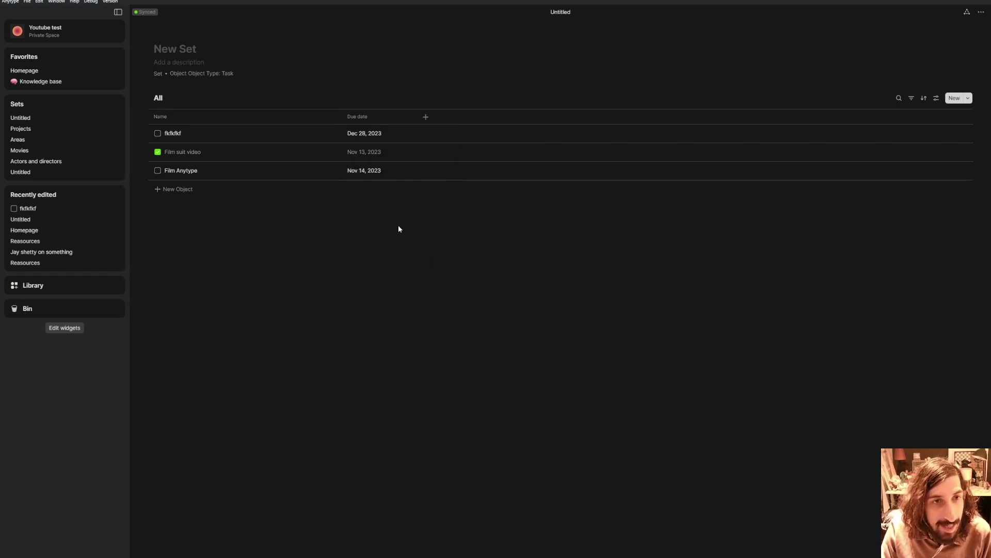
pyautogui.click(372, 171)
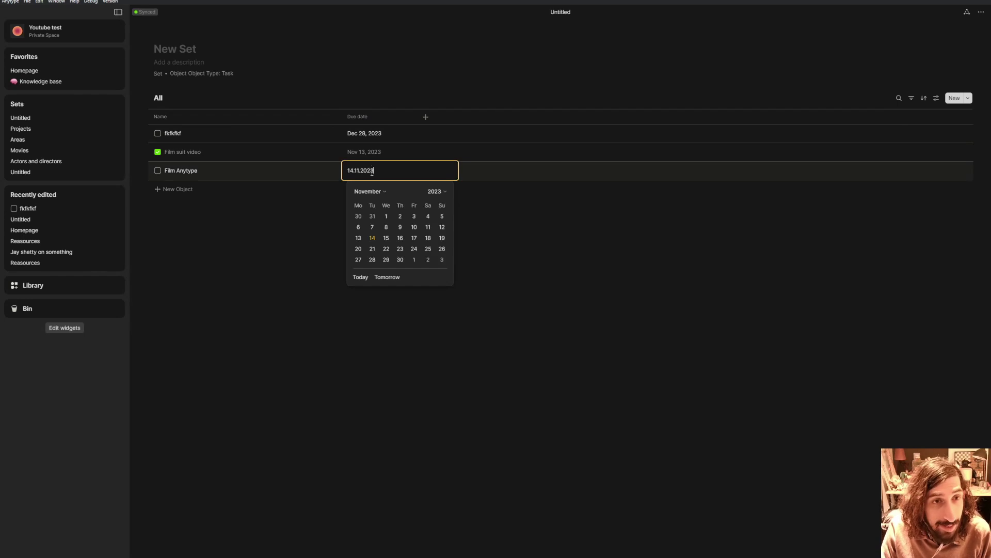
pyautogui.click(379, 191)
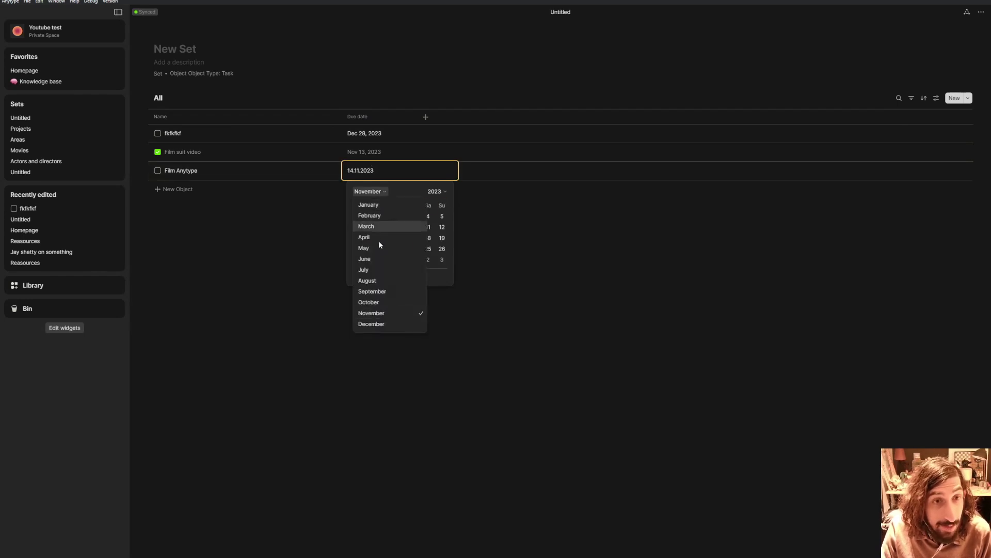
pyautogui.click(376, 325)
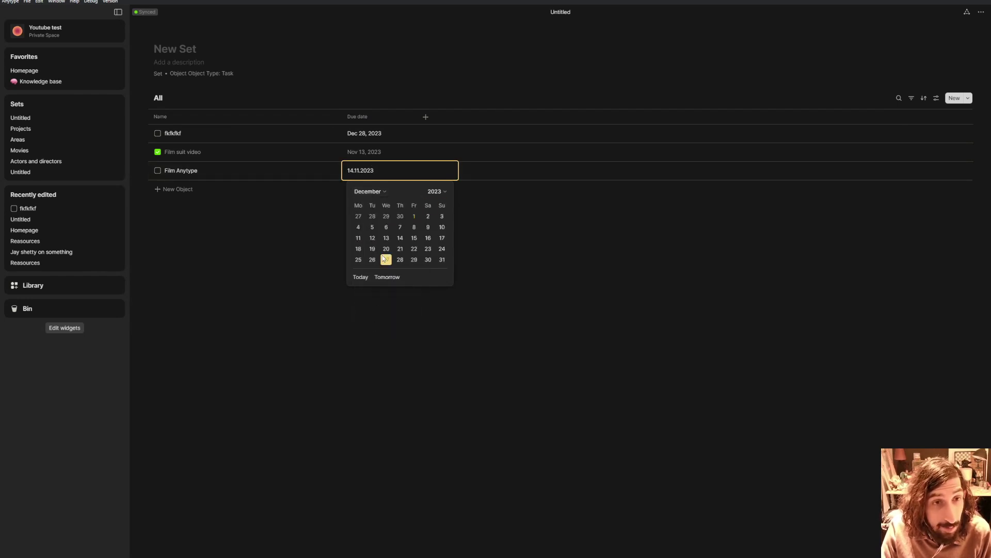
pyautogui.click(442, 249)
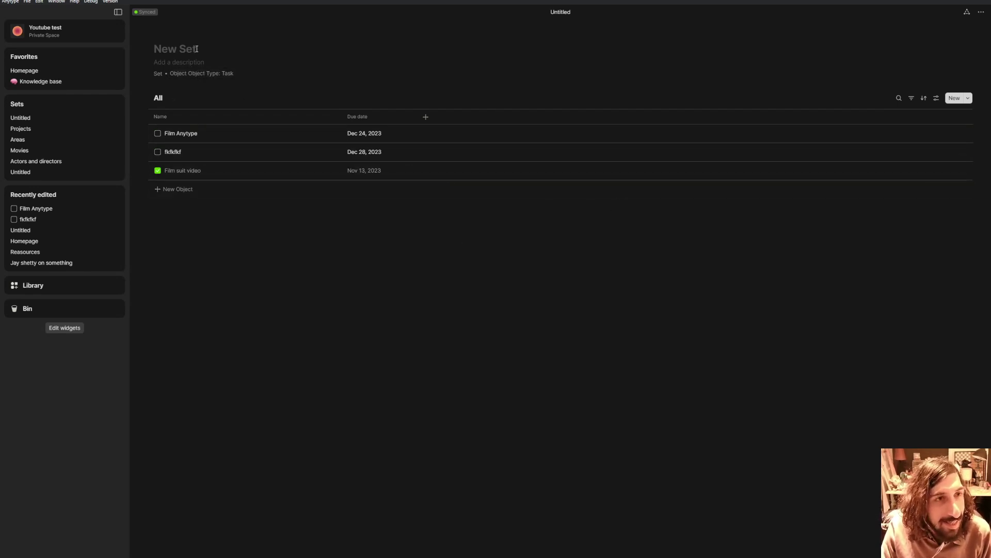
# Enter 'Tasks db' as the set's title
pyautogui.write('Task')
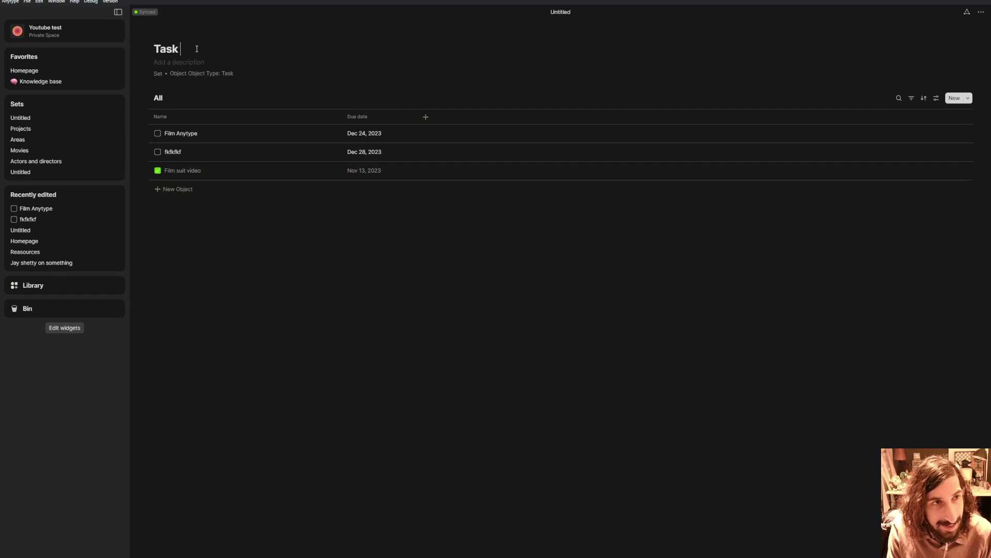
pyautogui.write('s db')
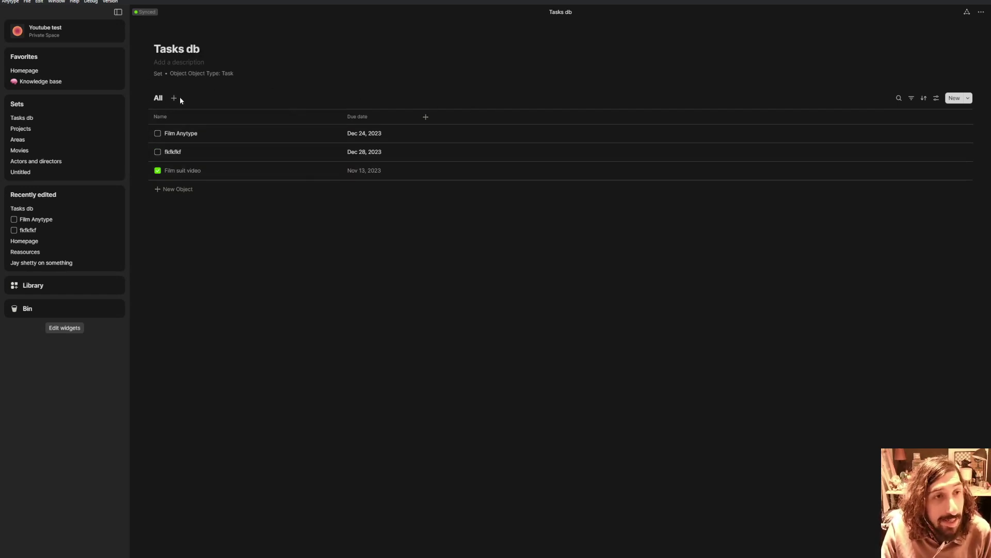
# Add a new view with Calendar layout grouped by Due date
pyautogui.click(175, 98)
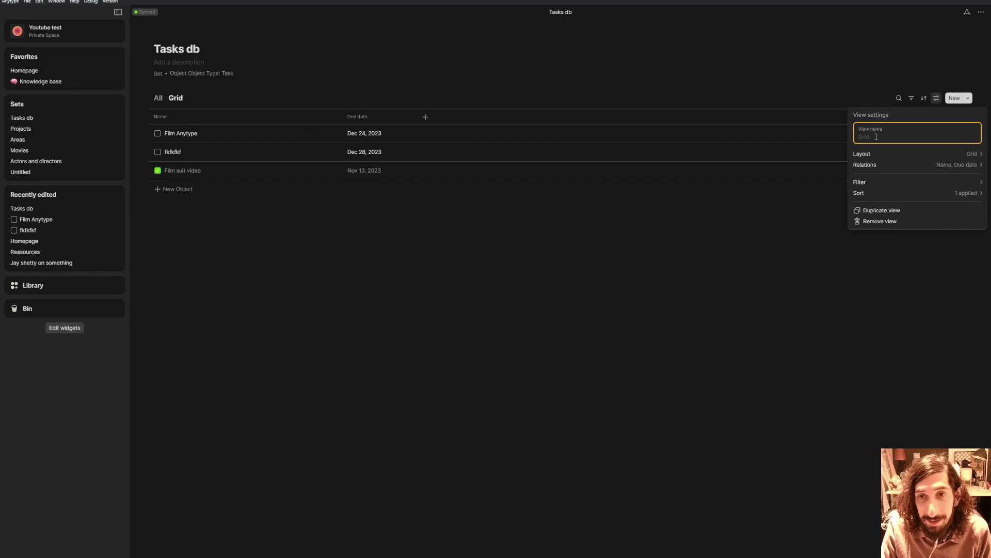
pyautogui.click(903, 154)
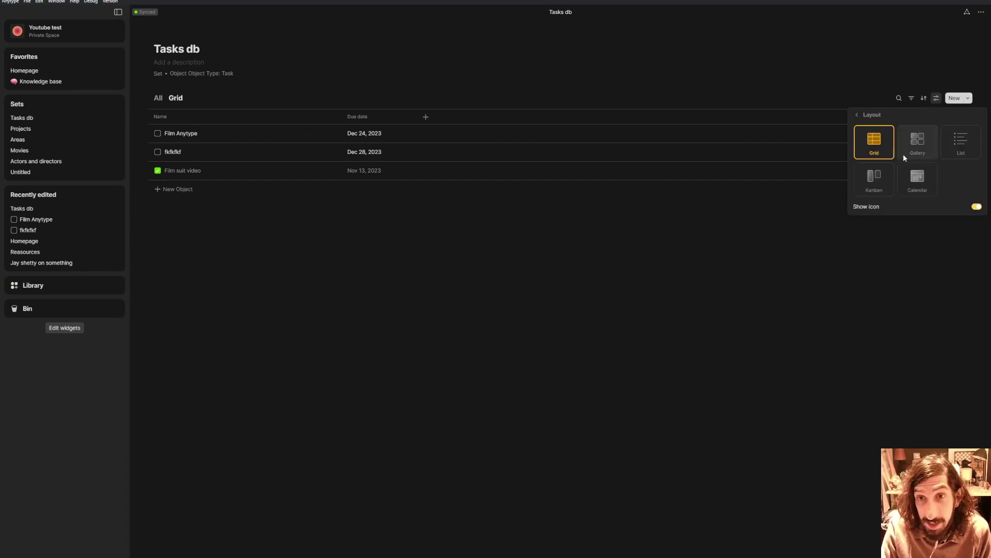
pyautogui.click(922, 179)
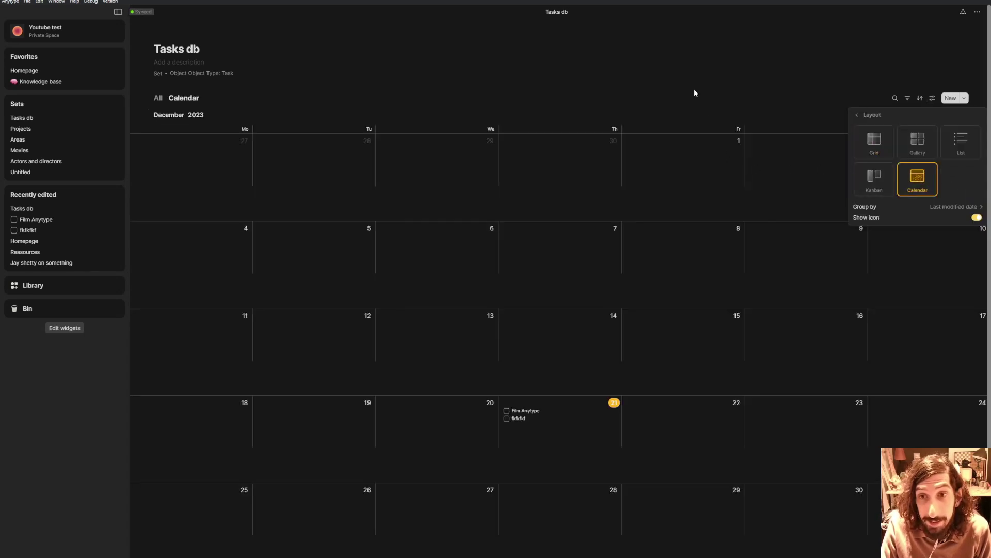
pyautogui.moveTo(888, 201)
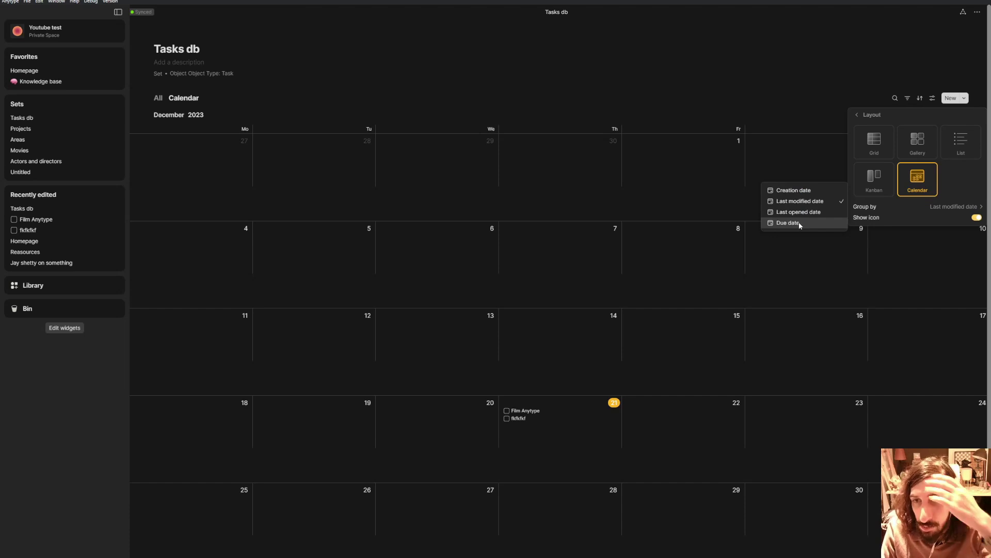
pyautogui.click(798, 223)
pyautogui.click(880, 208)
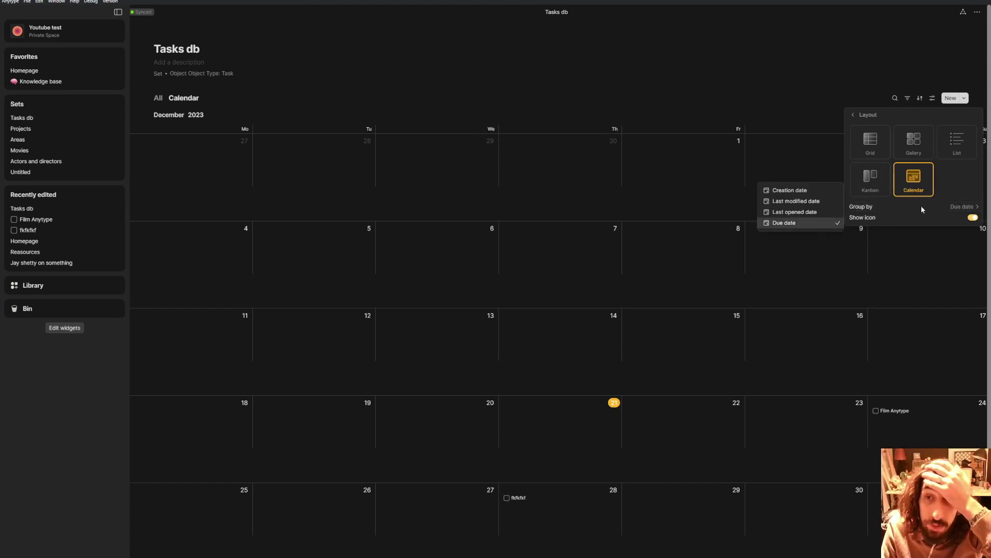
# Check the All table's column relations list, then return to the Calendar view
pyautogui.click(692, 73)
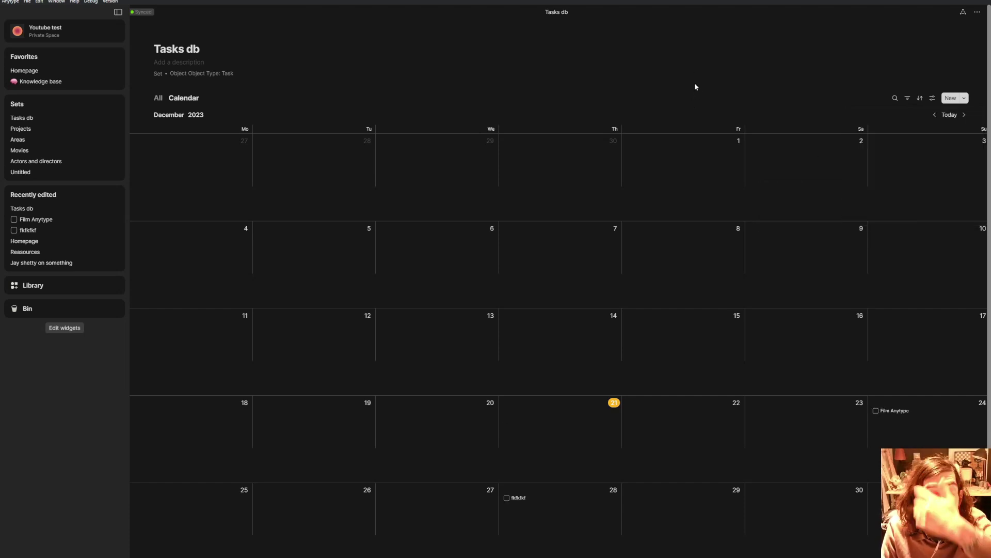
pyautogui.click(159, 98)
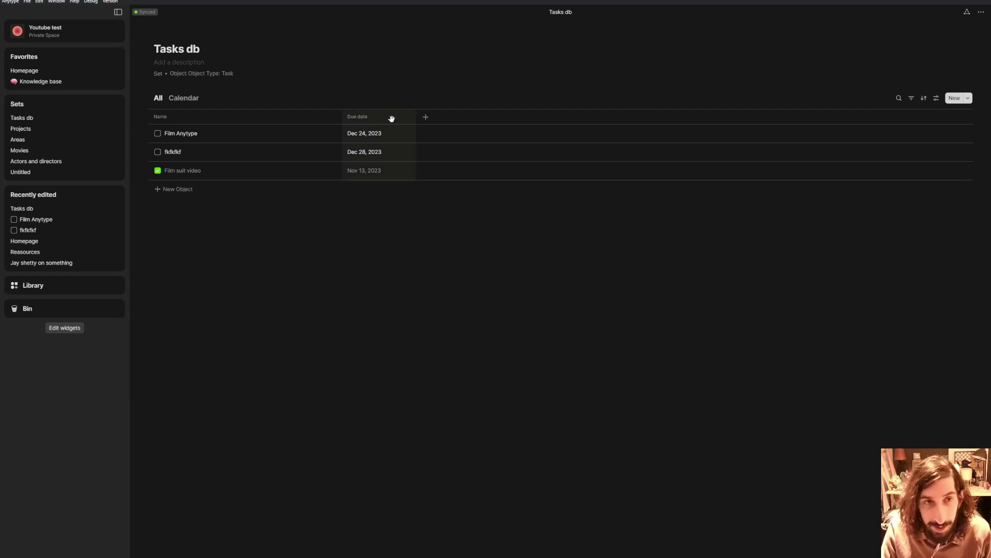
pyautogui.click(425, 118)
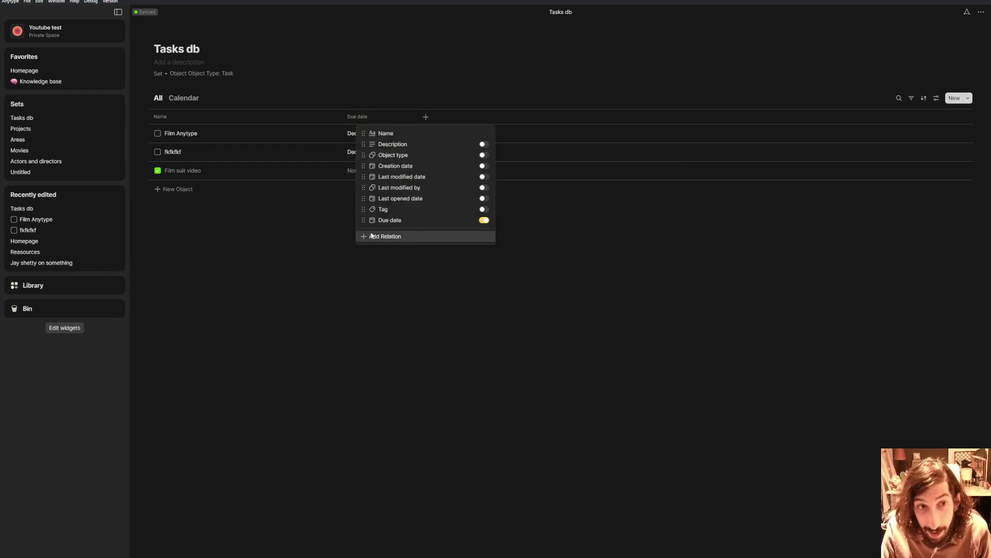
pyautogui.click(192, 100)
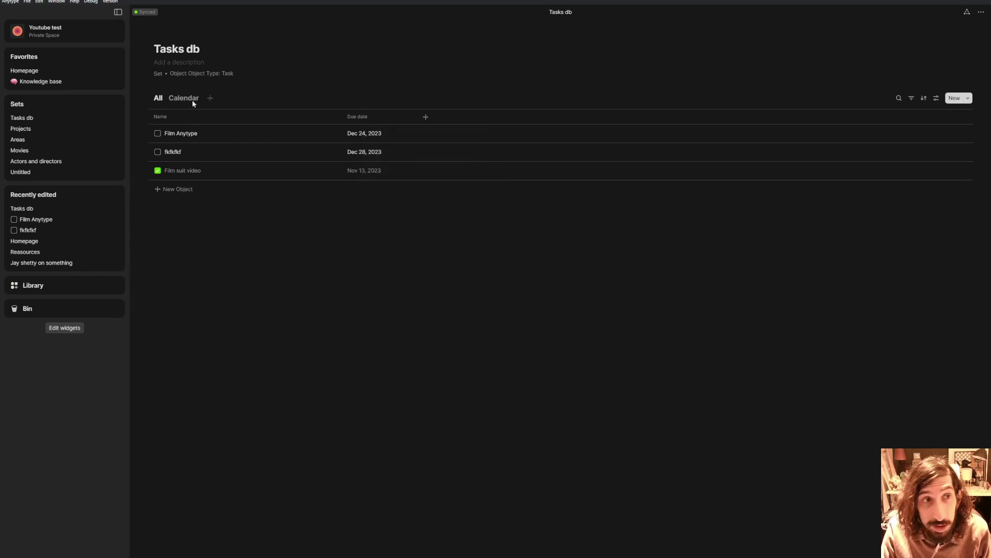
pyautogui.click(195, 99)
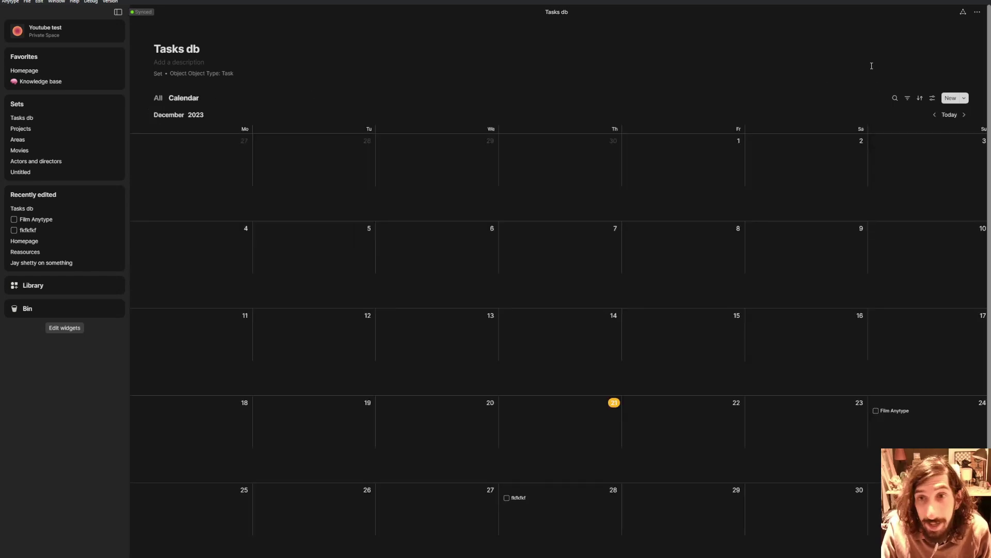
# Review the Calendar view's layout Group by options and close the settings
pyautogui.click(933, 98)
pyautogui.click(930, 154)
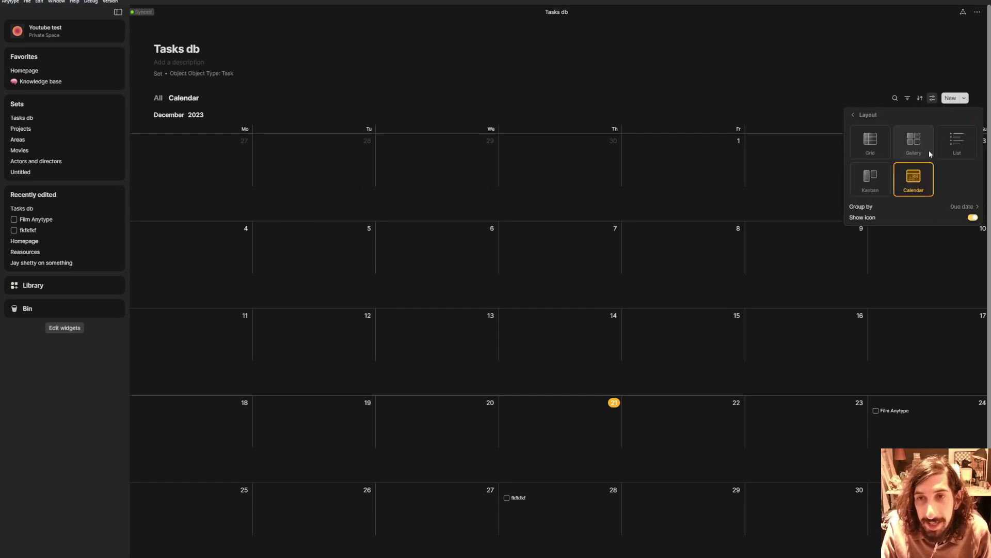
pyautogui.moveTo(913, 206)
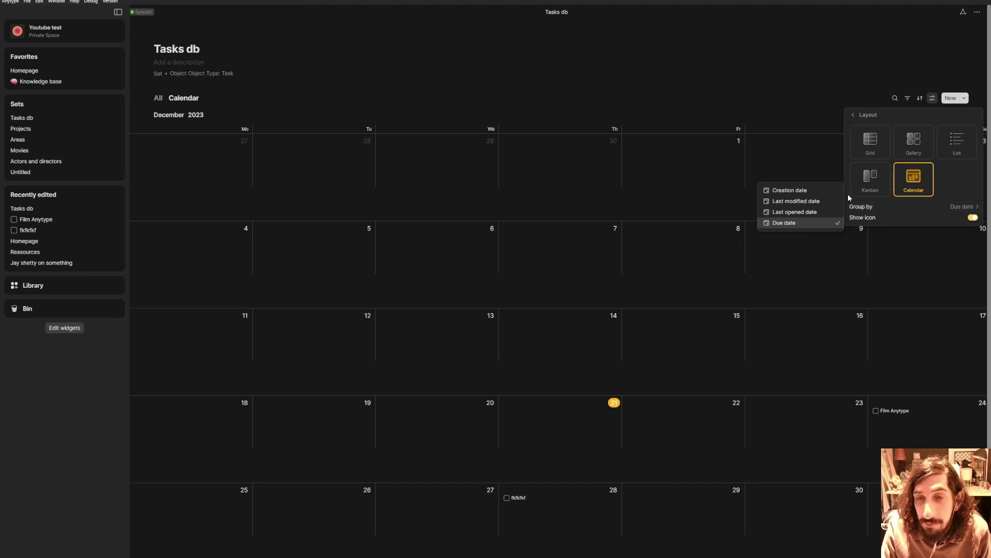
pyautogui.click(581, 85)
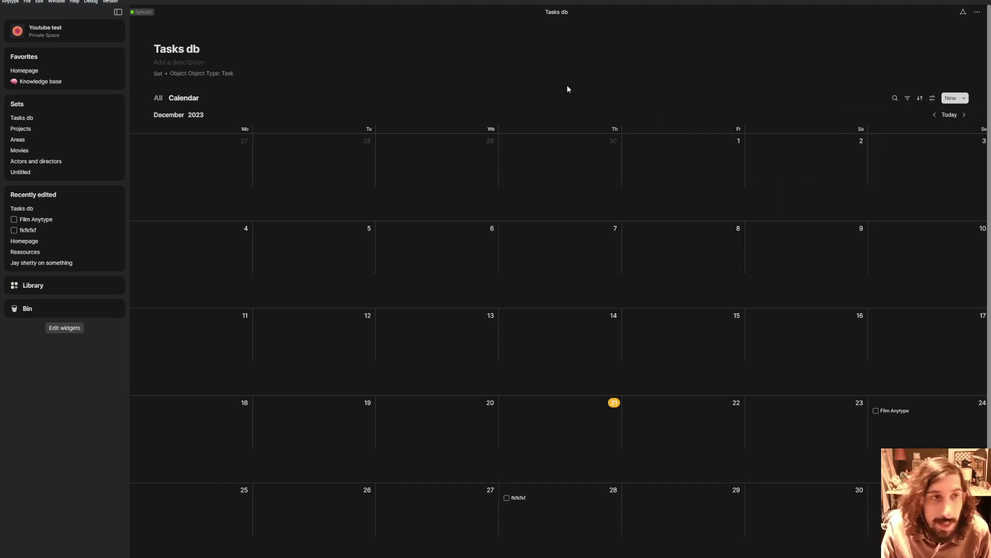
# In the All table, create a new Date relation named 'start date' as a column
pyautogui.click(157, 99)
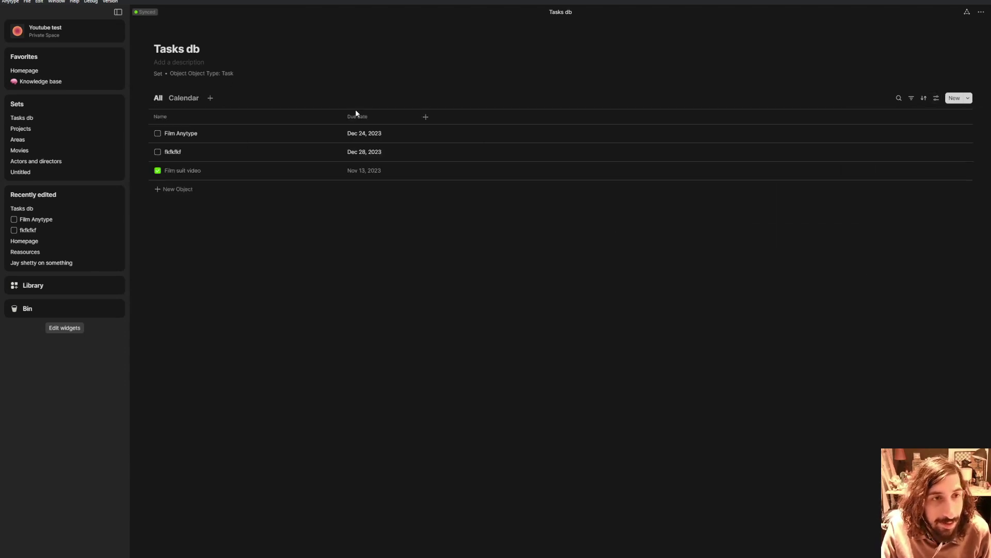
pyautogui.click(426, 116)
pyautogui.click(392, 238)
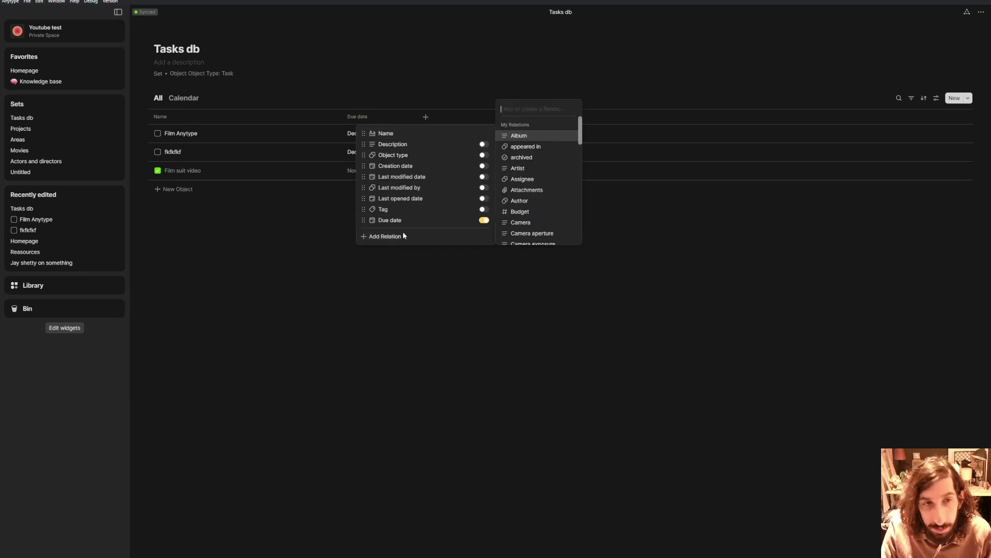
pyautogui.write('start')
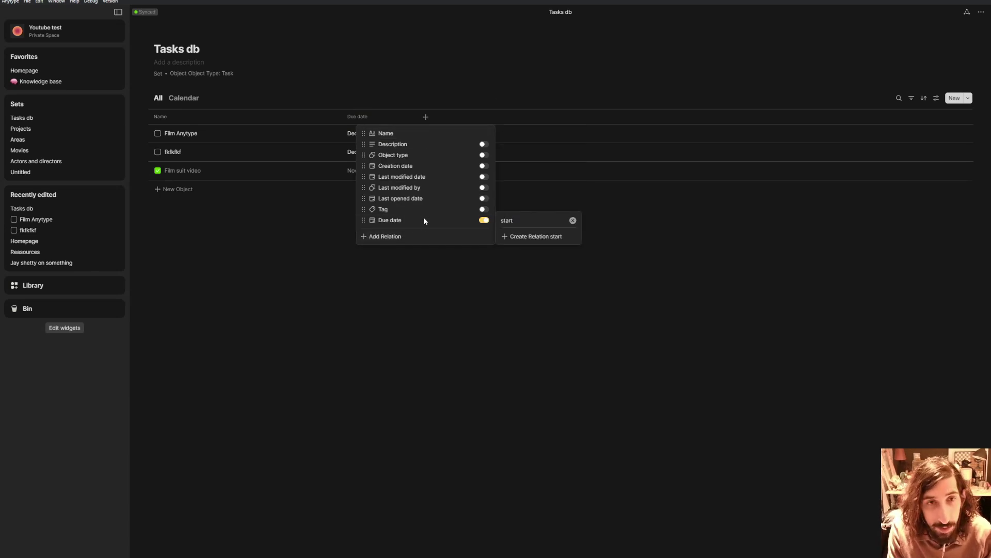
pyautogui.write(' date')
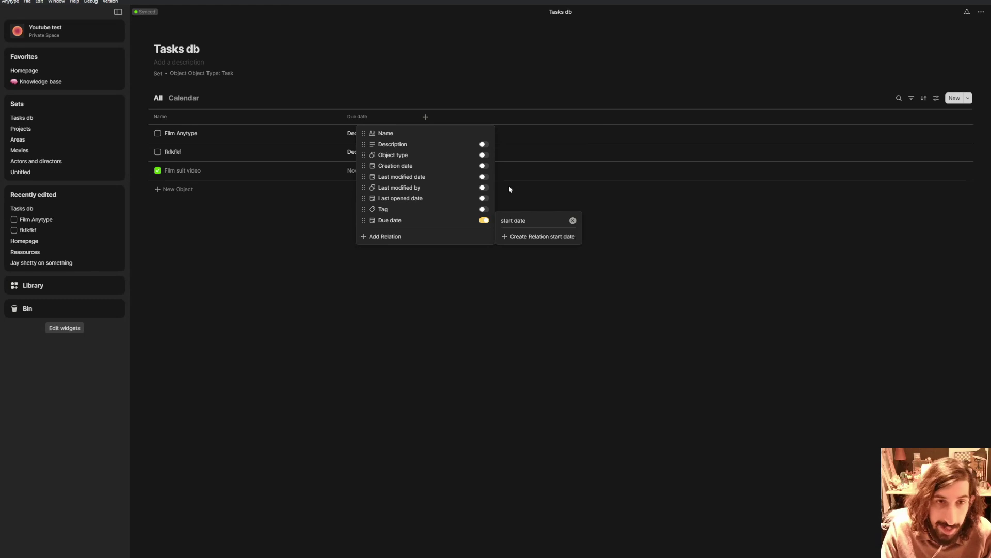
pyautogui.click(538, 239)
pyautogui.moveTo(639, 260)
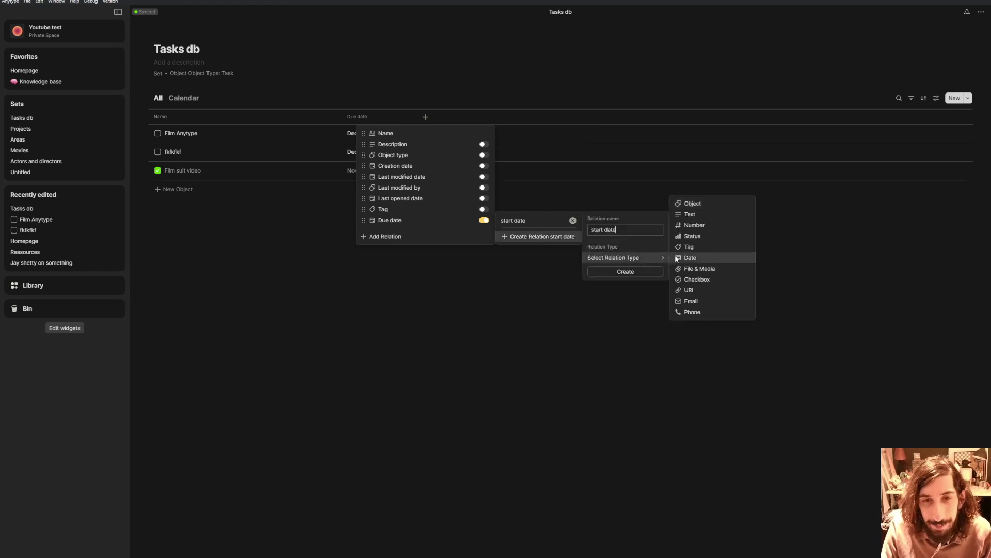
pyautogui.click(701, 257)
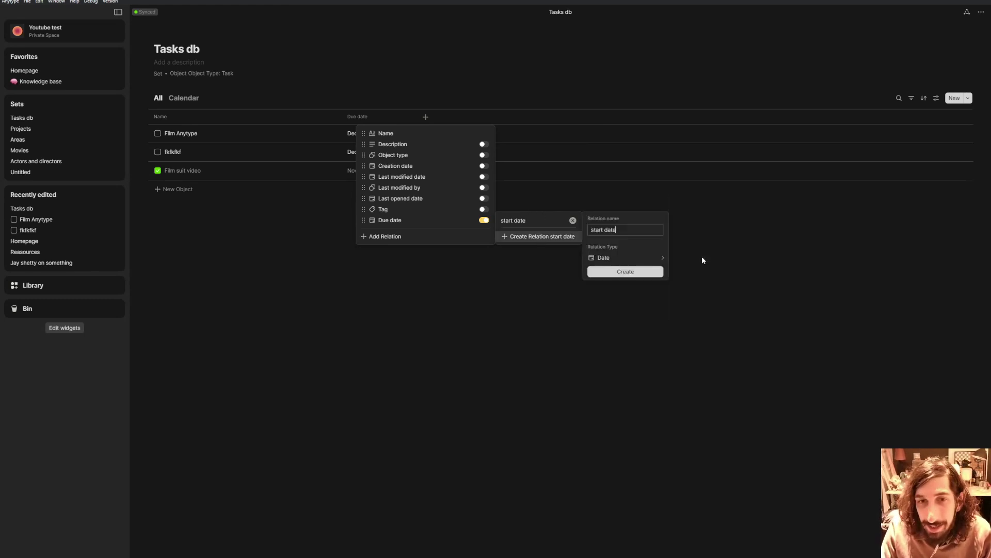
pyautogui.click(650, 274)
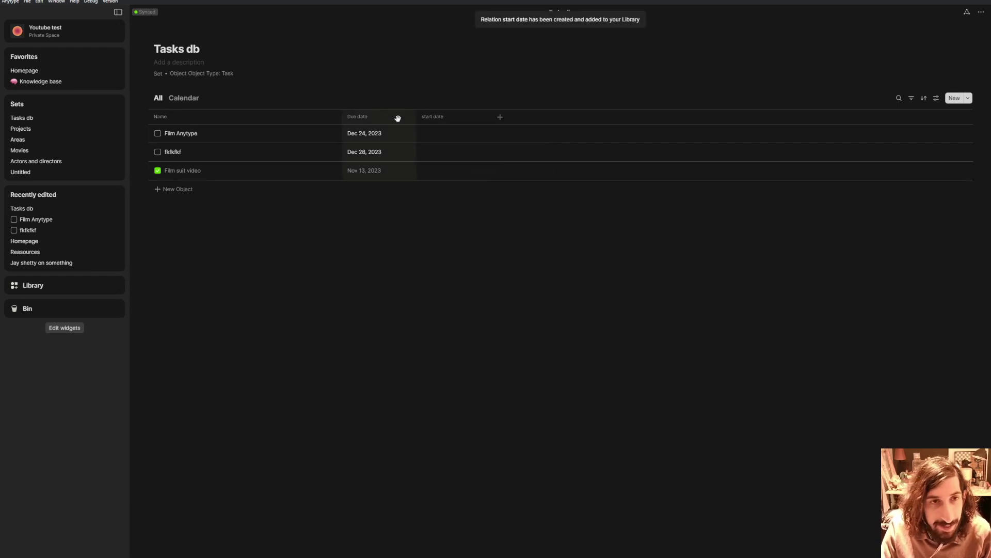
# Set start dates to Dec 29 for Film Anytype and Dec 27 for fkfkfkf
pyautogui.click(443, 136)
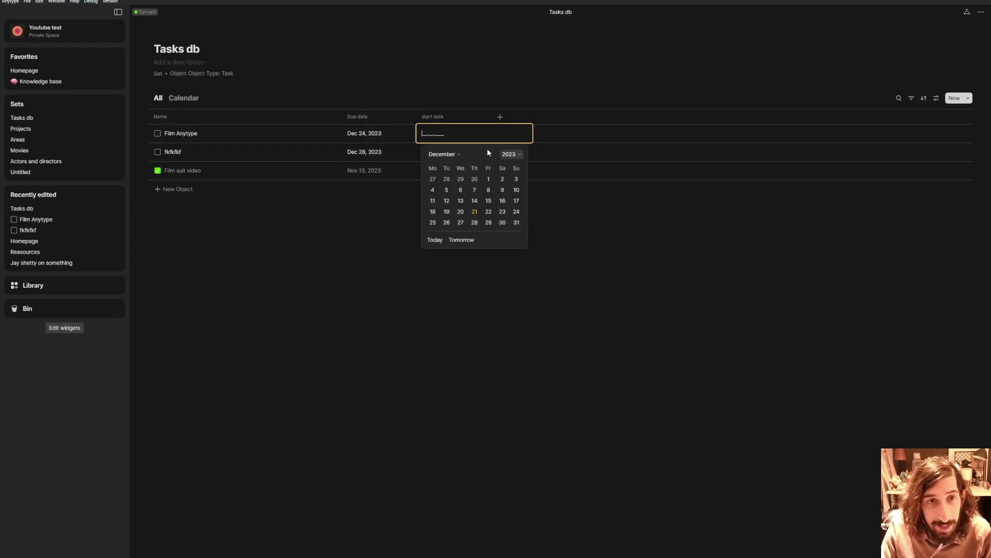
pyautogui.click(489, 224)
pyautogui.click(436, 151)
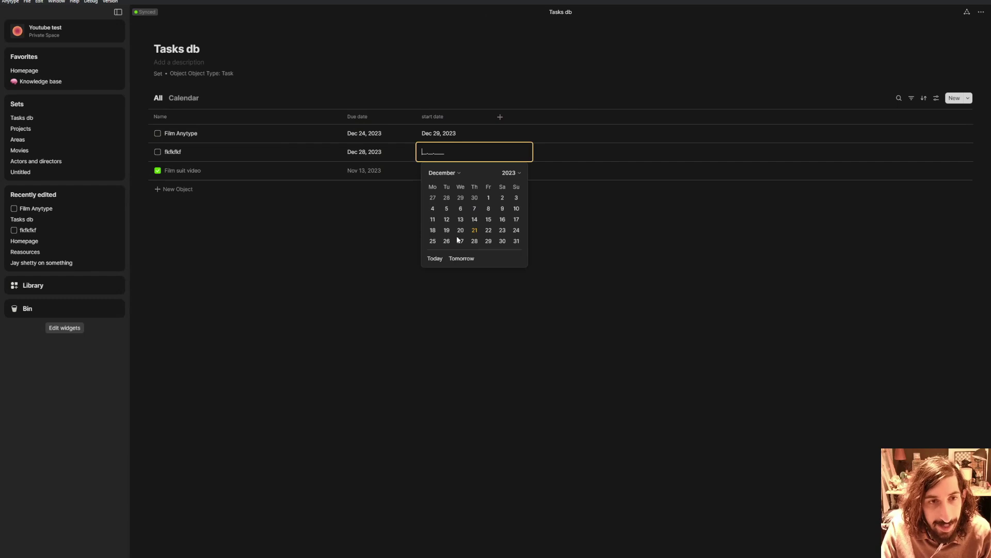
pyautogui.click(459, 241)
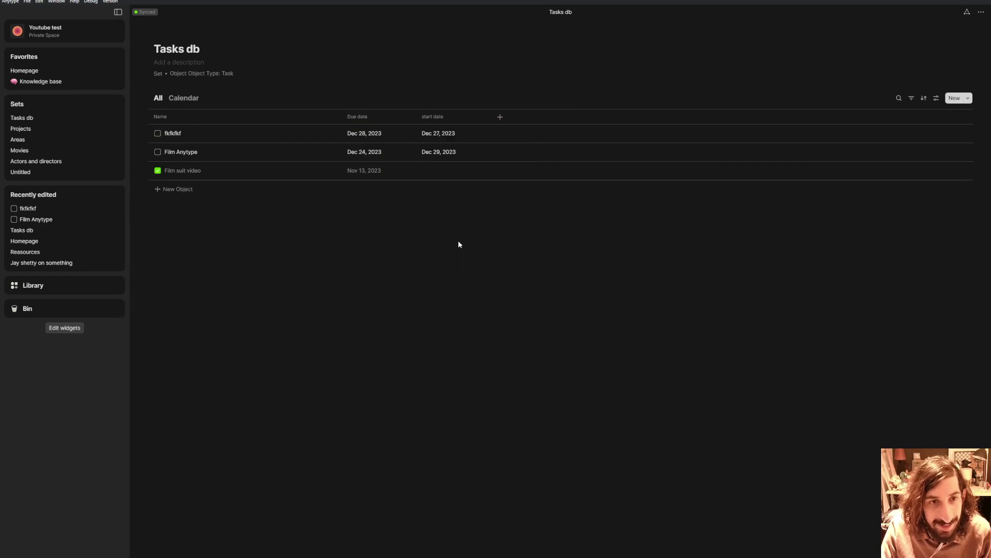
# Change the Calendar view's Group by setting to start date
pyautogui.click(182, 98)
pyautogui.click(932, 98)
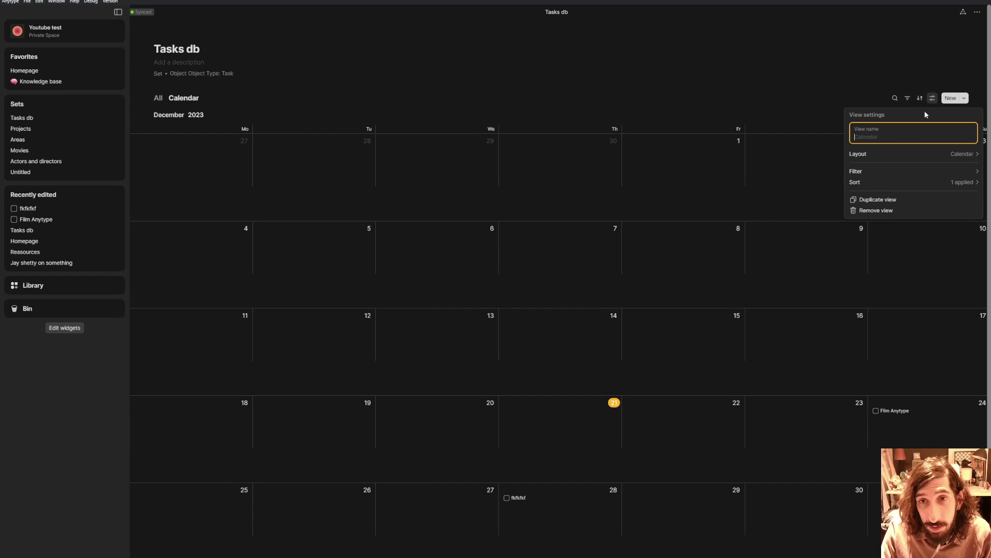
pyautogui.click(925, 153)
pyautogui.moveTo(958, 207)
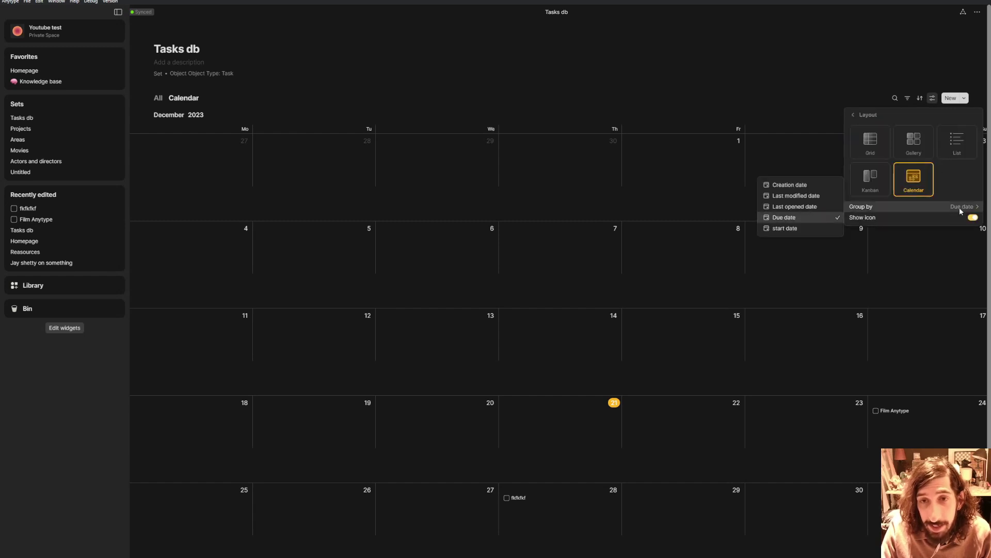
pyautogui.click(785, 228)
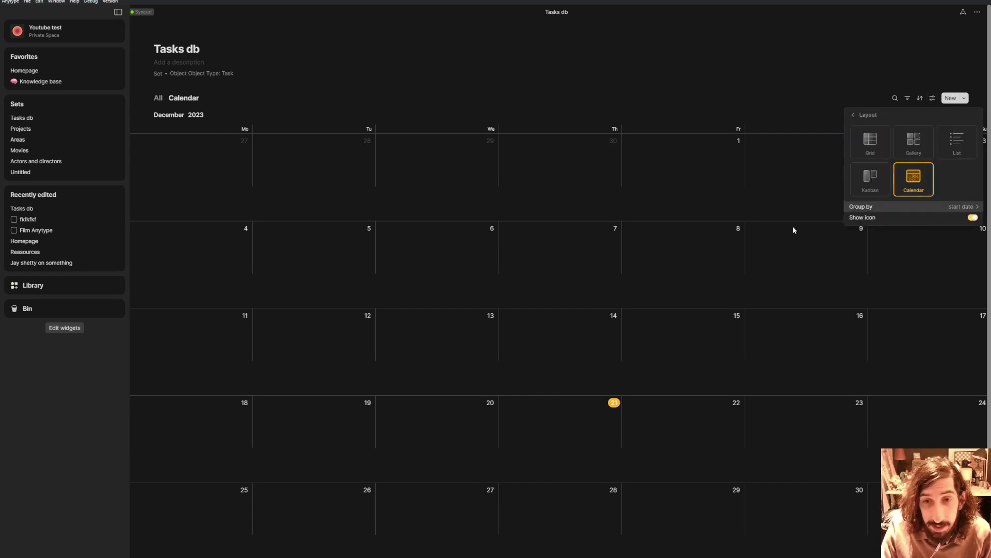
pyautogui.click(581, 93)
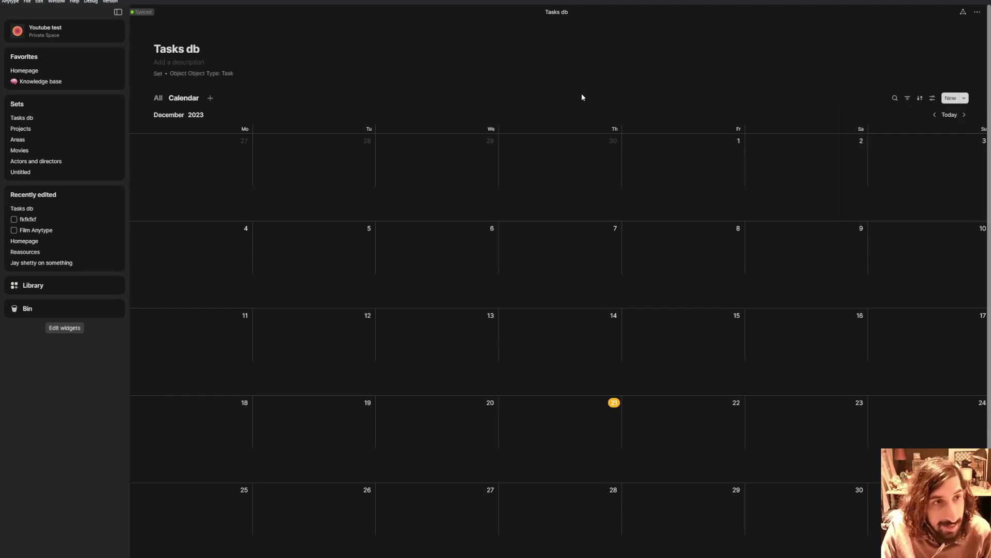
pyautogui.scroll(-1, 659, 207)
pyautogui.scroll(1, 666, 215)
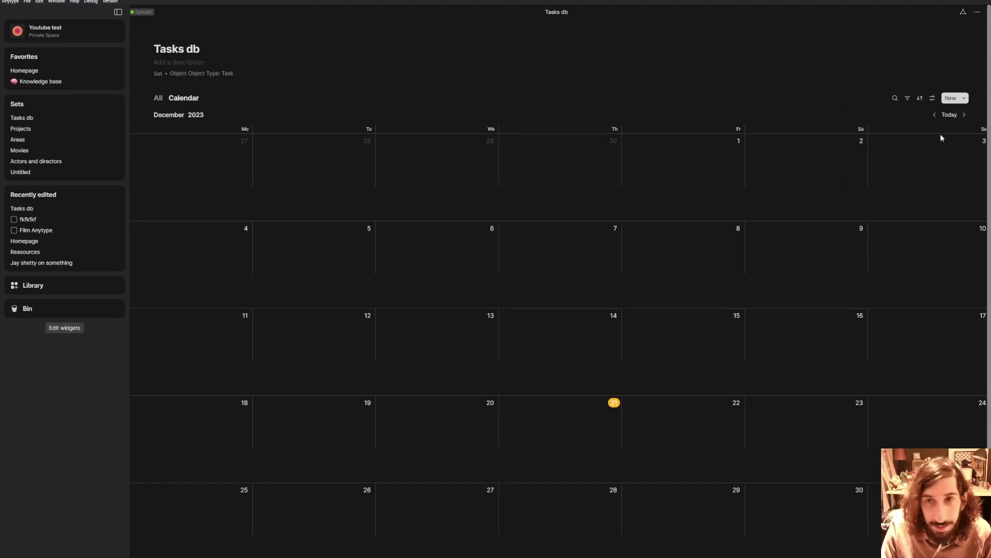
# In the All table, change start dates to Dec 24 for fkfkfkf and Dec 25 for Film Anytype
pyautogui.click(157, 98)
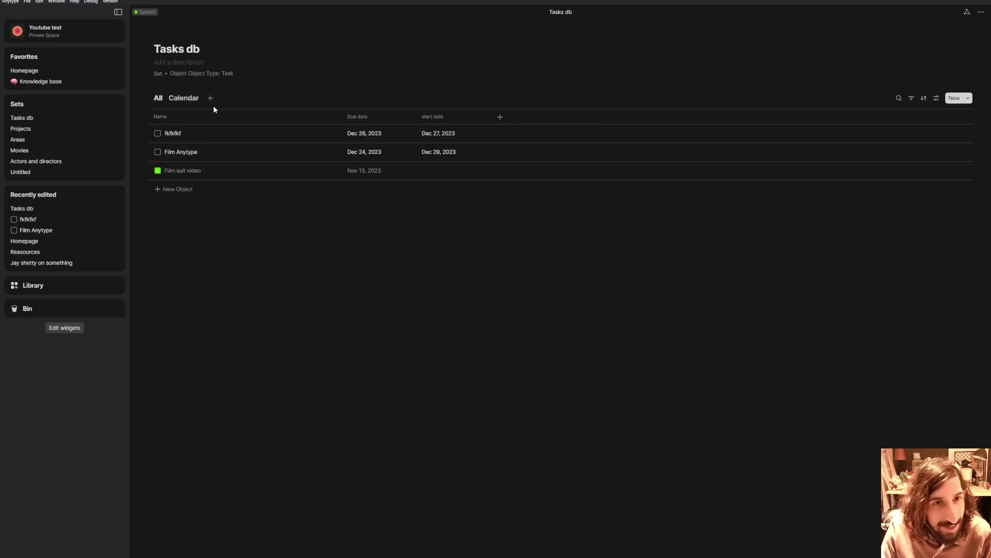
pyautogui.click(436, 134)
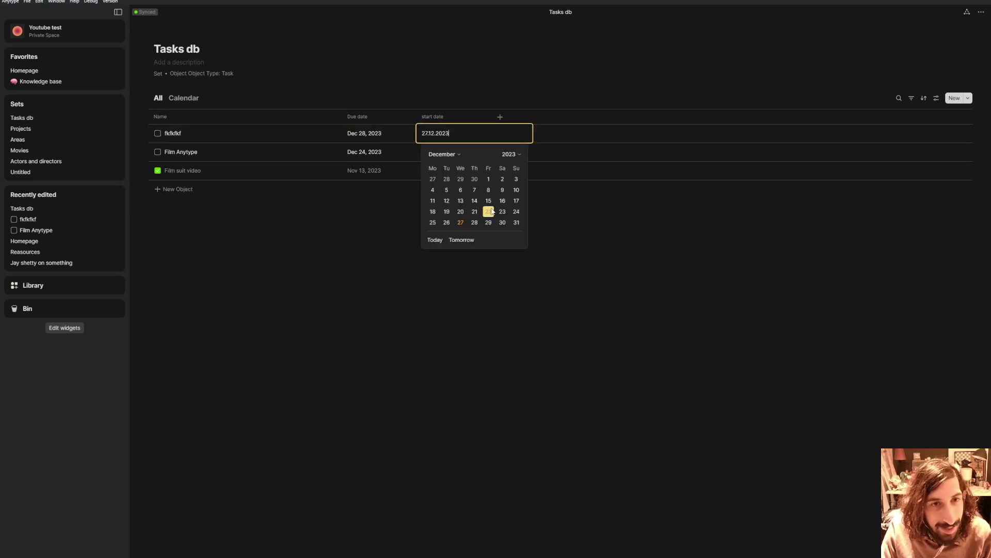
pyautogui.click(516, 211)
pyautogui.click(439, 152)
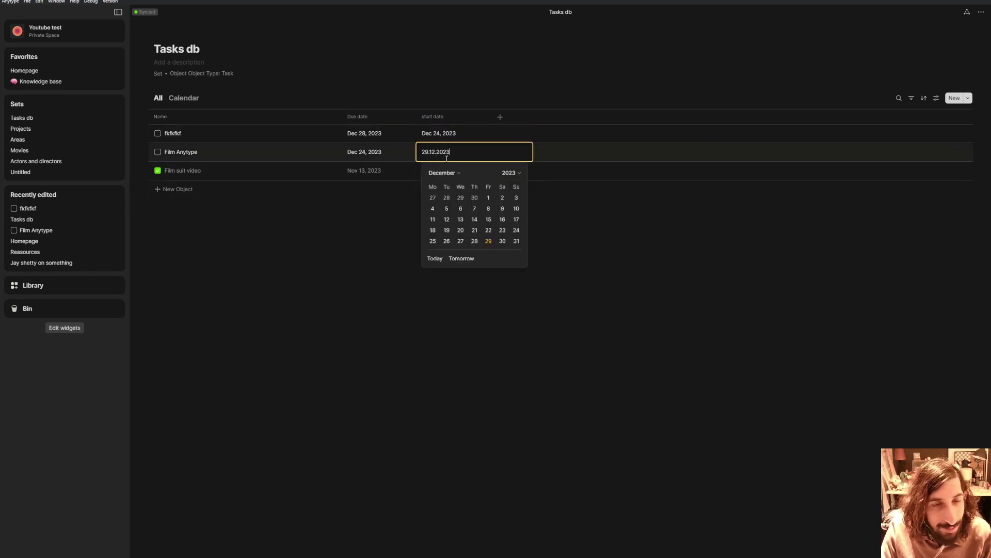
pyautogui.click(434, 242)
pyautogui.click(178, 98)
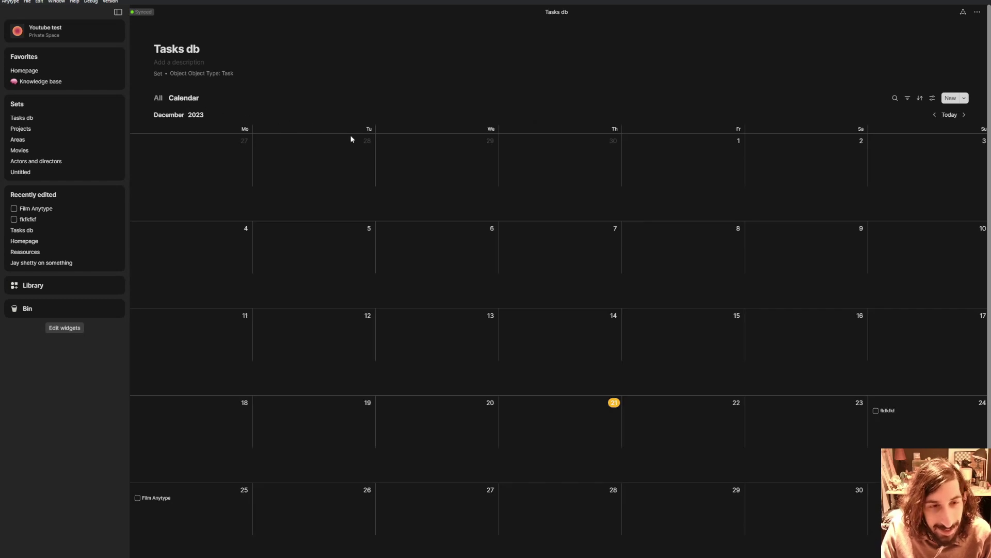